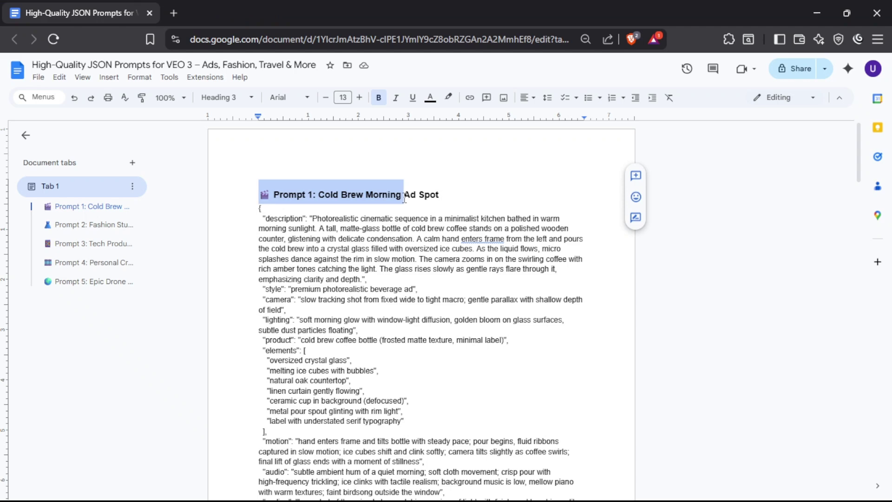
left_click(402, 198)
scroll(332, 246, "down", 3)
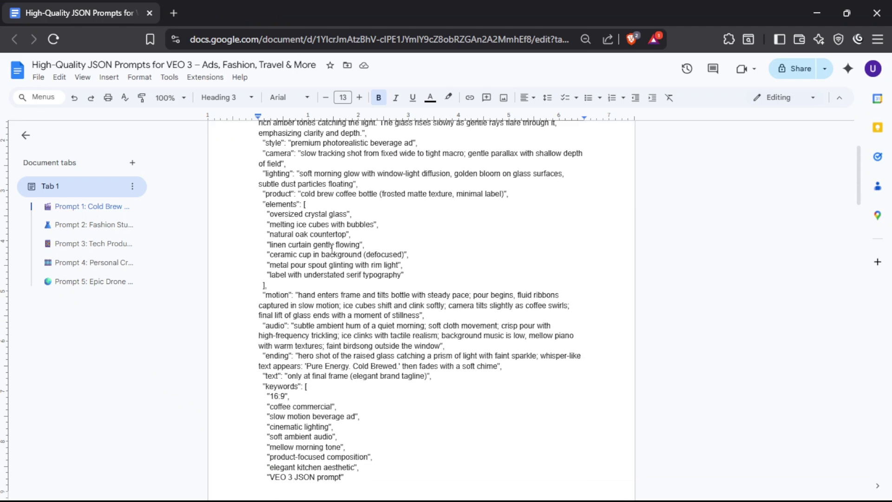
scroll(331, 246, "down", 2)
scroll(333, 247, "down", 1)
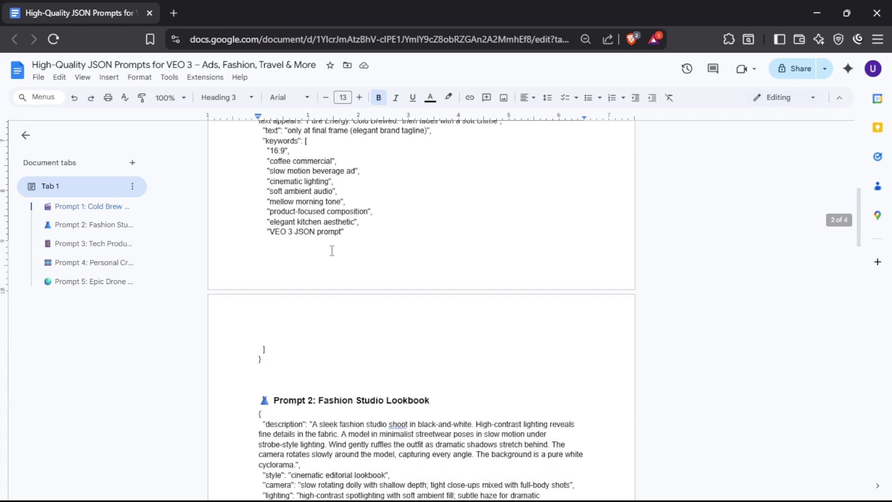
scroll(331, 250, "down", 1)
scroll(332, 250, "down", 1)
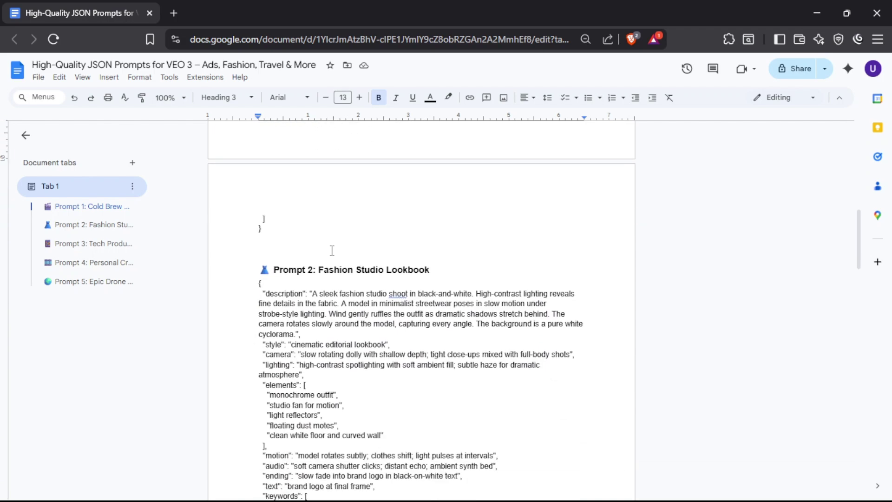
scroll(332, 249, "down", 1)
scroll(332, 249, "down", 1)
scroll(332, 250, "down", 1)
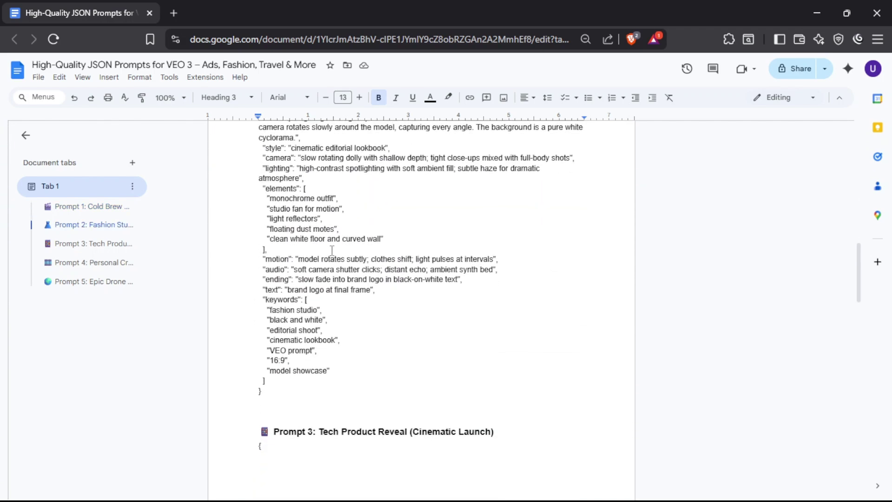
scroll(332, 248, "down", 1)
scroll(331, 249, "down", 2)
scroll(332, 251, "down", 2)
scroll(330, 252, "down", 1)
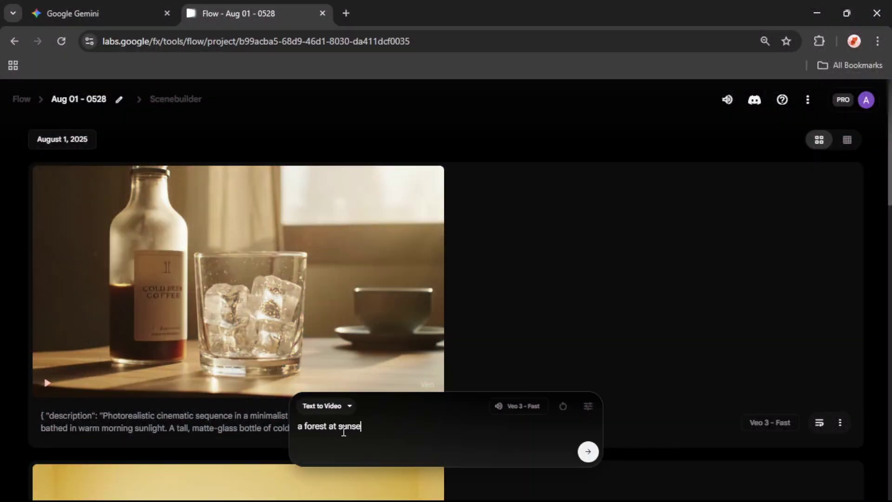
type("t")
Submit the 'a forest at sunset' prompt and play the generated forest video.
key("Return")
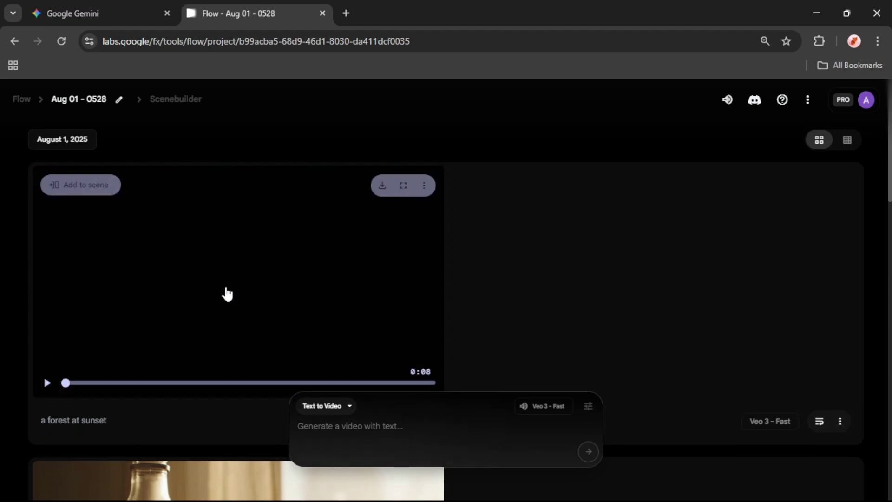
left_click(48, 383)
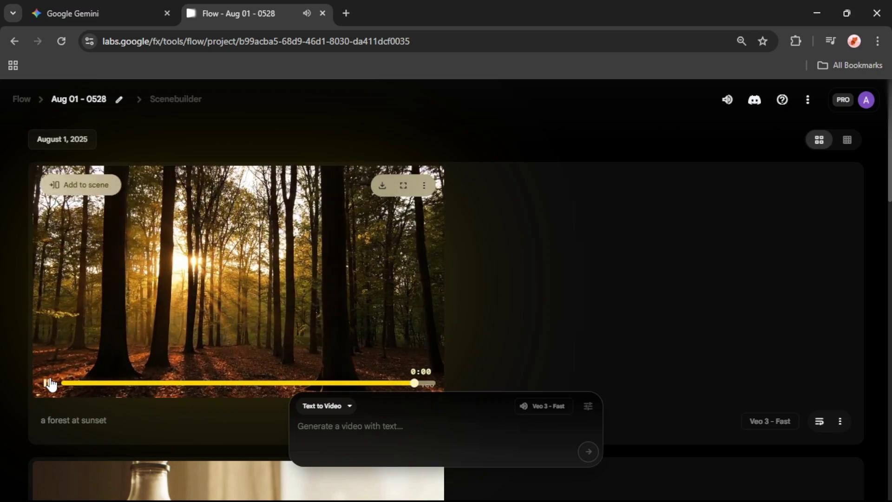
type("\"Give me a drone shot of a misty pine forest at golden hour, with a slow pan and soft ambient wind sounds in the background.\"")
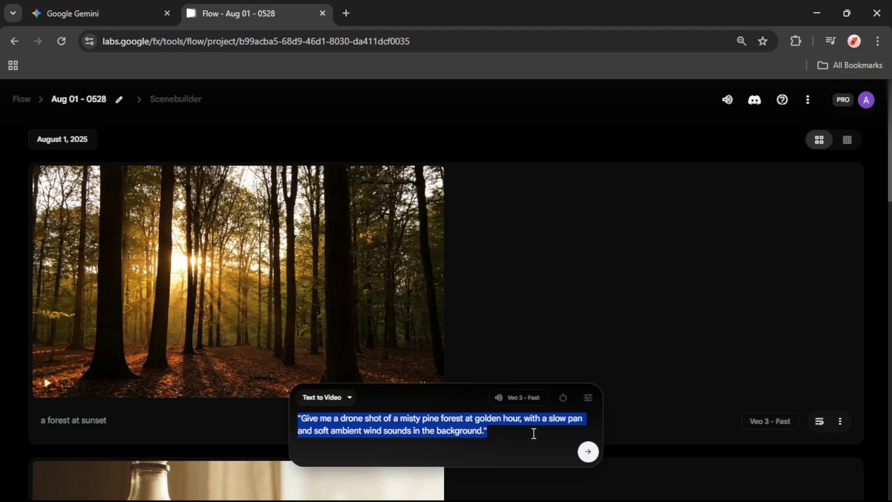
Submit the misty pine forest drone-shot prompt to generate the clip.
left_click(593, 454)
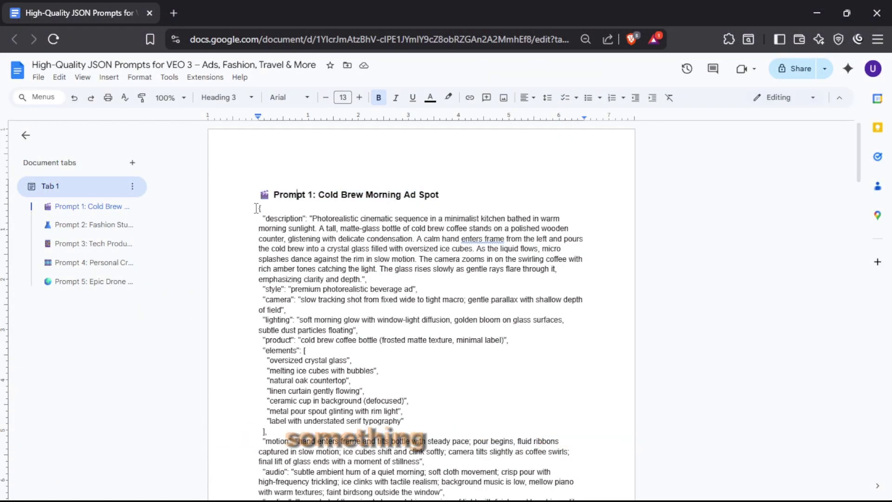
Select the whole Prompt 1 Cold Brew Morning Ad Spot JSON block.
left_click_drag(424, 492, 416, 422)
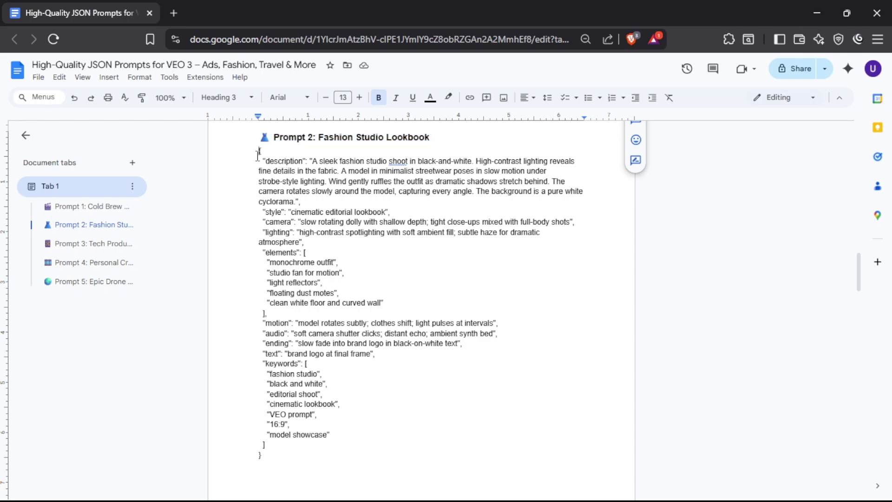
Copy the Prompt 2 Fashion Studio Lookbook JSON and switch back to the Flow project.
left_click_drag(259, 151, 291, 460)
key("ctrl+c")
key("alt+Tab")
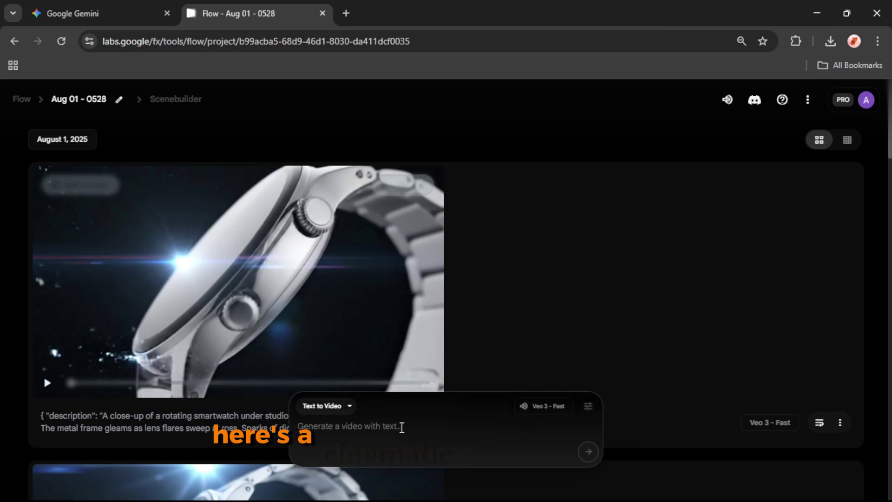
Paste the Prompt 4 creator editing-studio JSON into the Text to Video box.
key("ctrl+v")
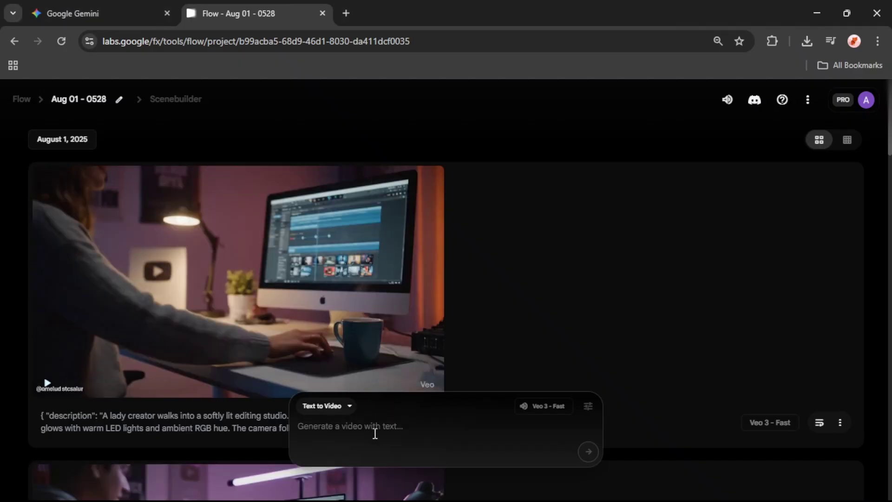
Paste the Prompt 5 drone travel JSON into Text to Video and submit it.
left_click(374, 432)
key("ctrl+v")
key("Return")
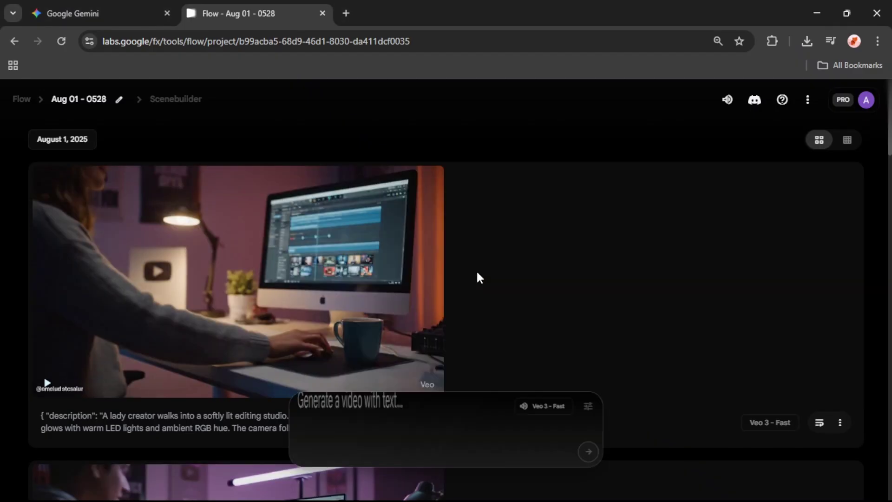